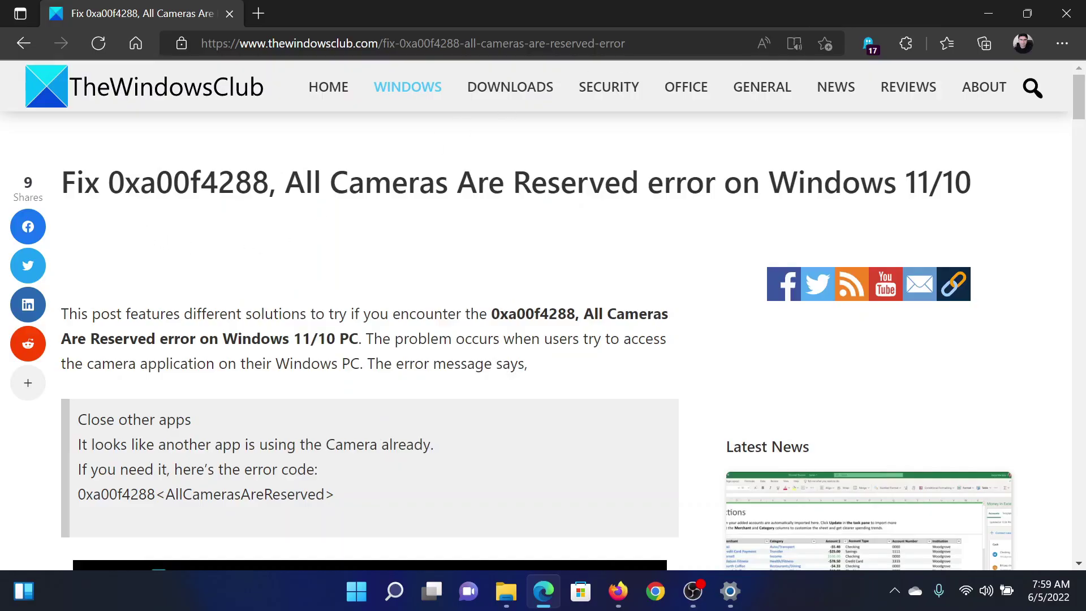
Step: Highlight '0x' in the title of TheWindowsClub's 0xa00f4288 camera-error article
drag(108, 182, 156, 182)
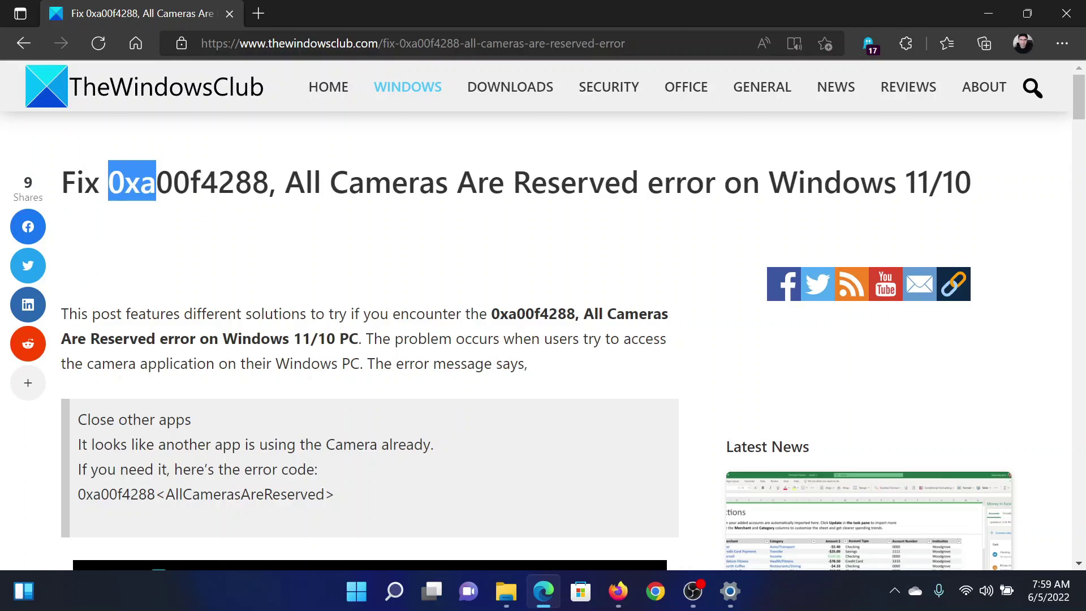
scroll(397, 386, down, 5)
scroll(398, 386, down, 5)
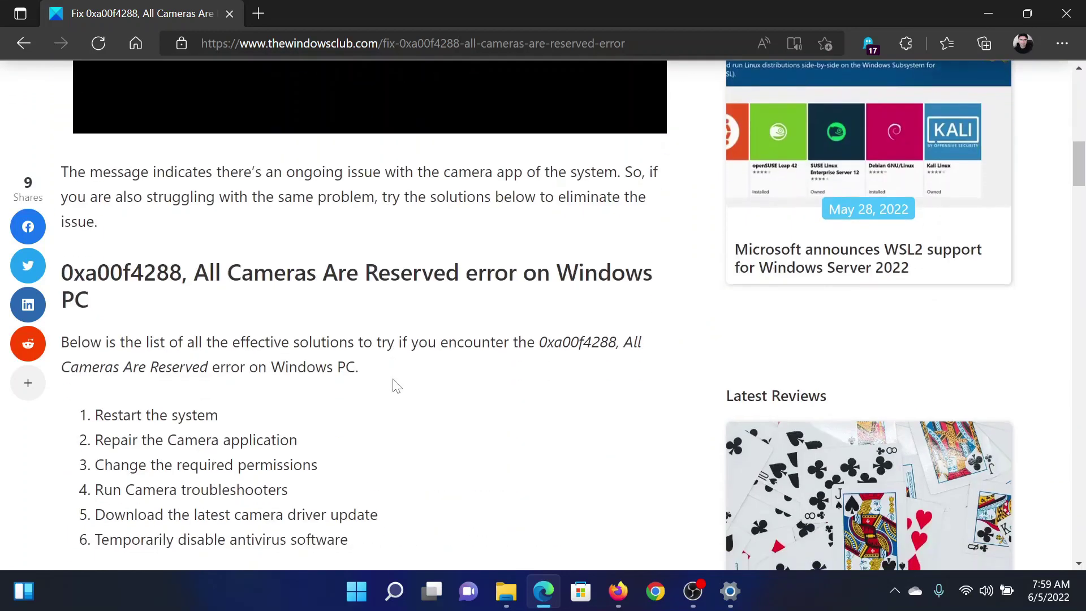
scroll(398, 386, down, 3)
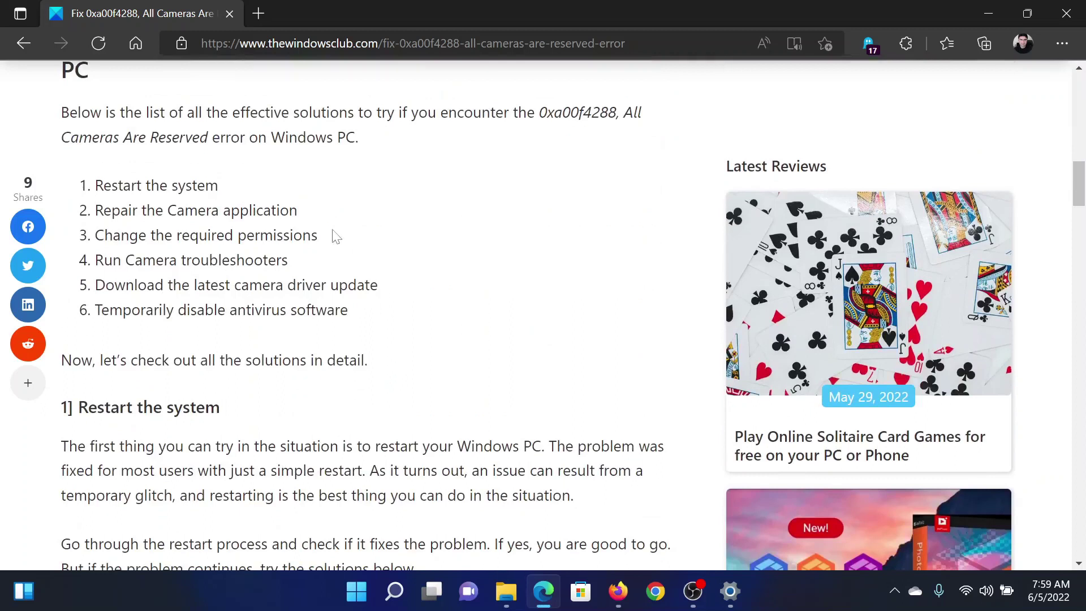
Step: Reopen the Start context menu after briefly highlighting the article's 'Repair the Camera application' step
right_click(357, 591)
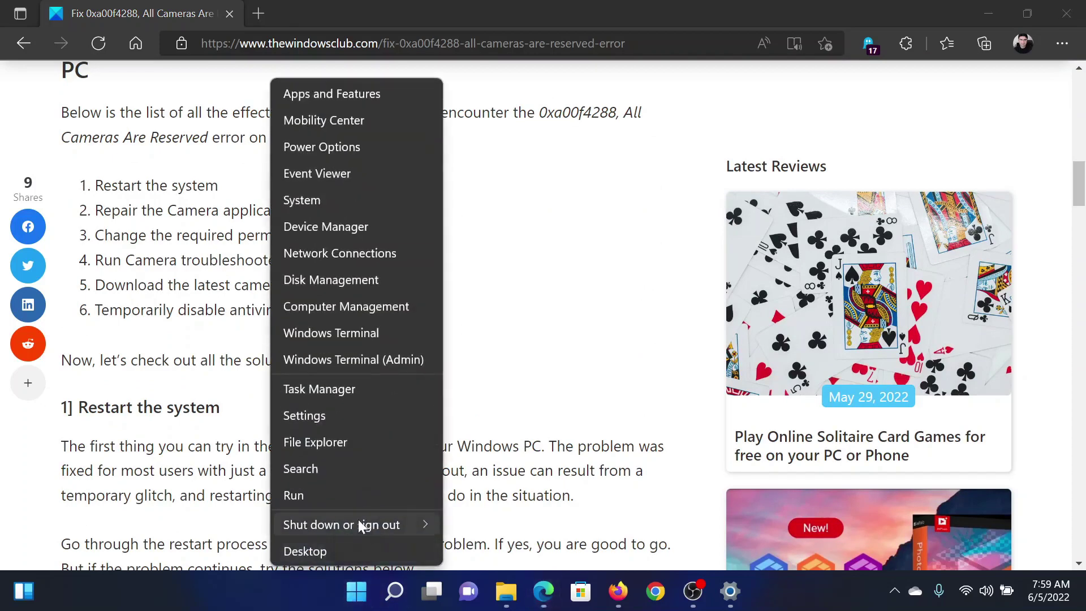
mouse_move(342, 525)
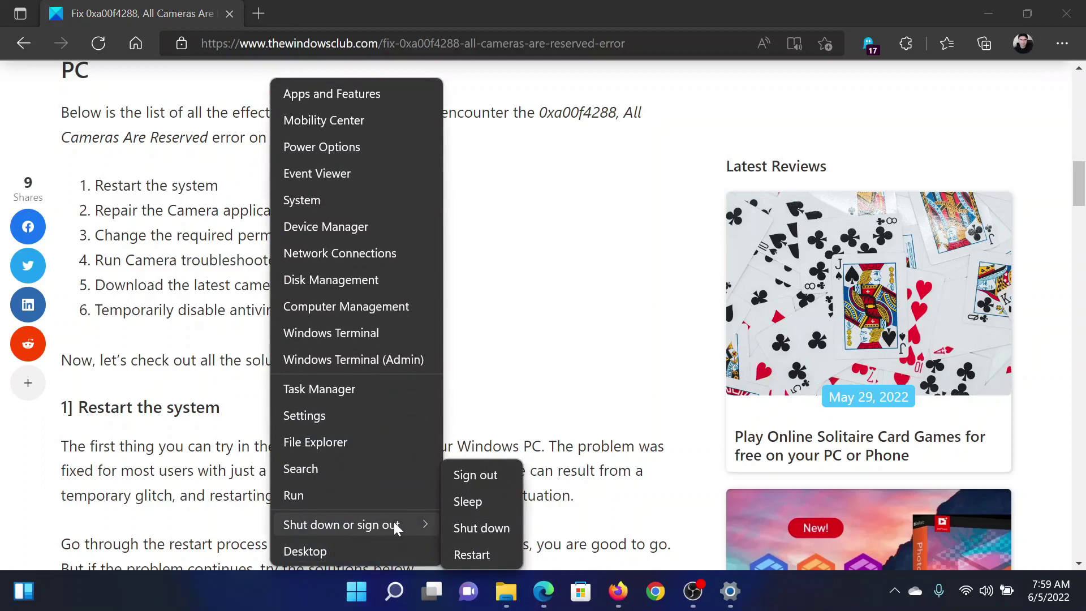
click(527, 339)
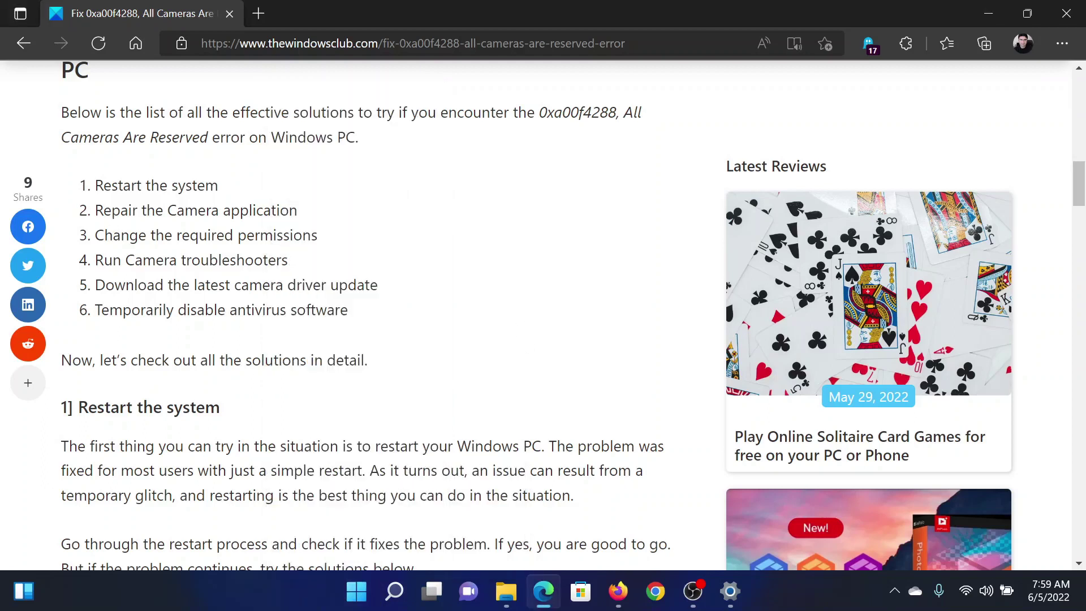
triple_click(196, 210)
click(424, 348)
right_click(355, 592)
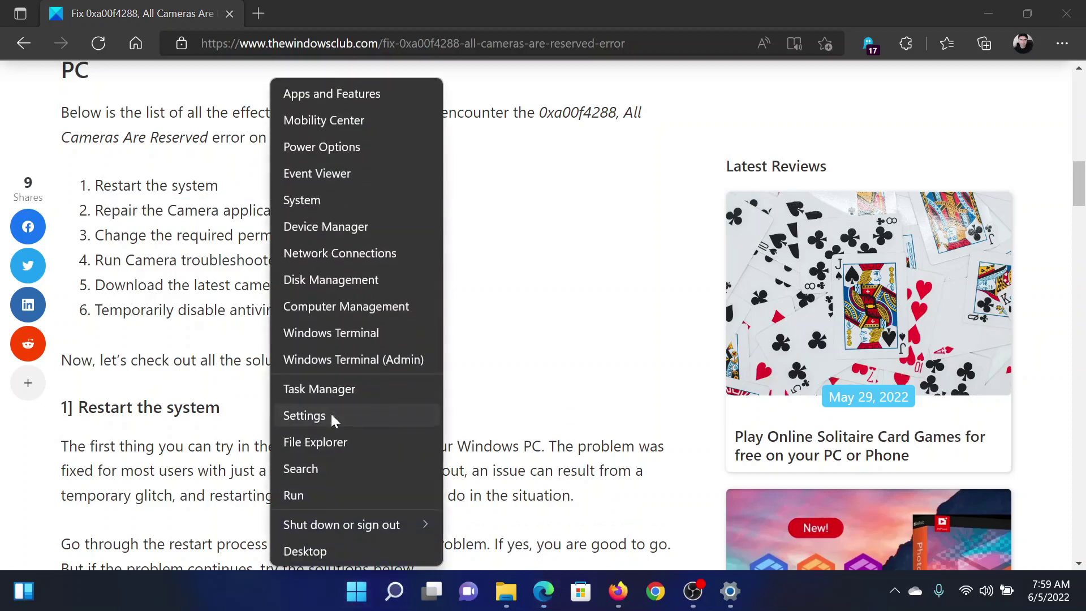
Step: Reach the Camera app's Advanced options through Settings > Apps > Apps & features
click(330, 412)
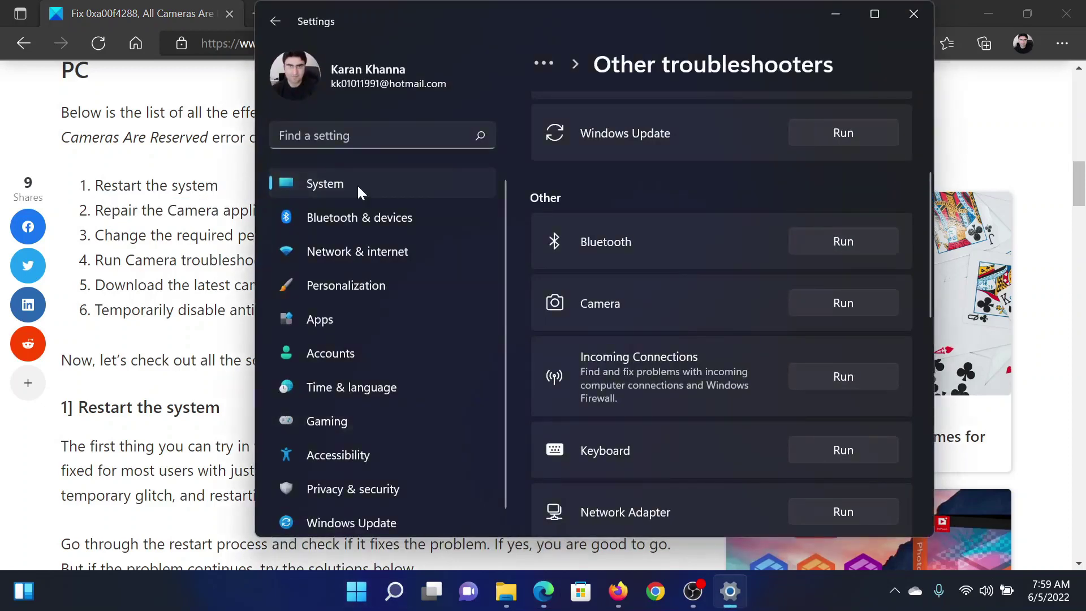
click(355, 325)
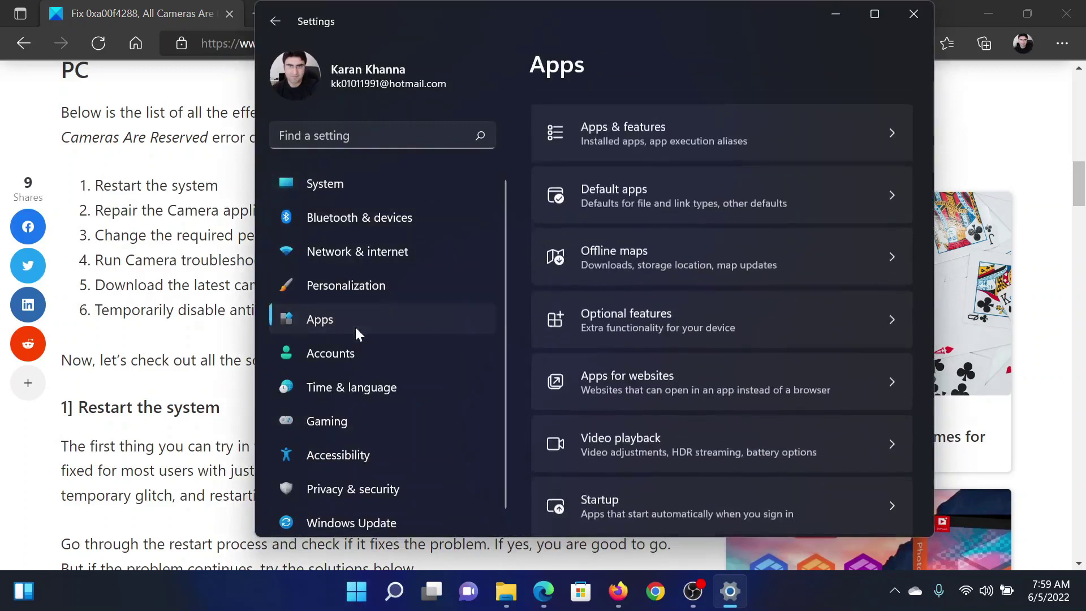
click(666, 128)
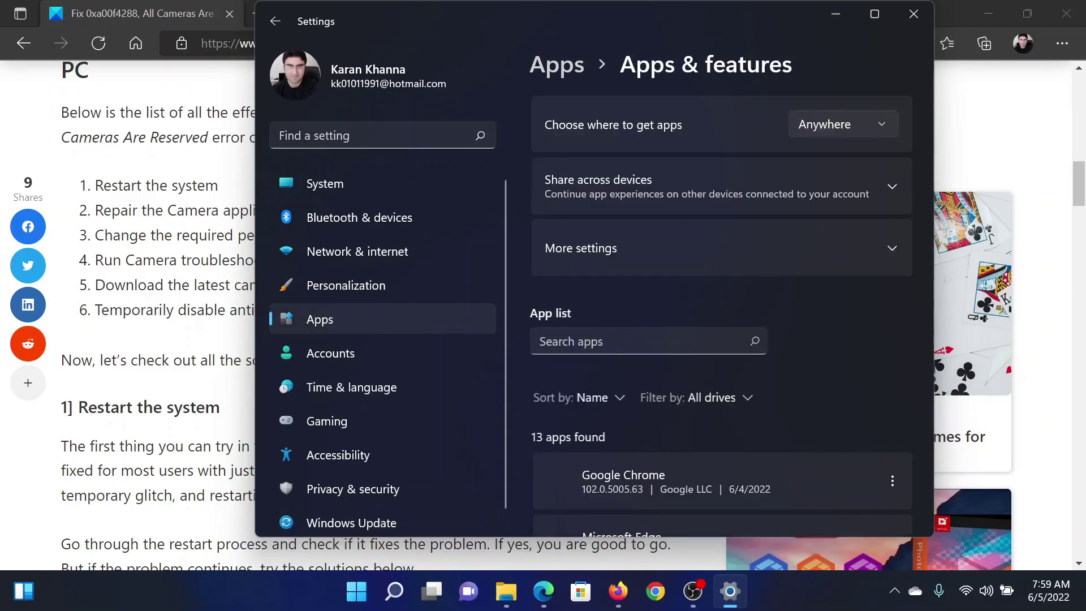
scroll(728, 405, down, 5)
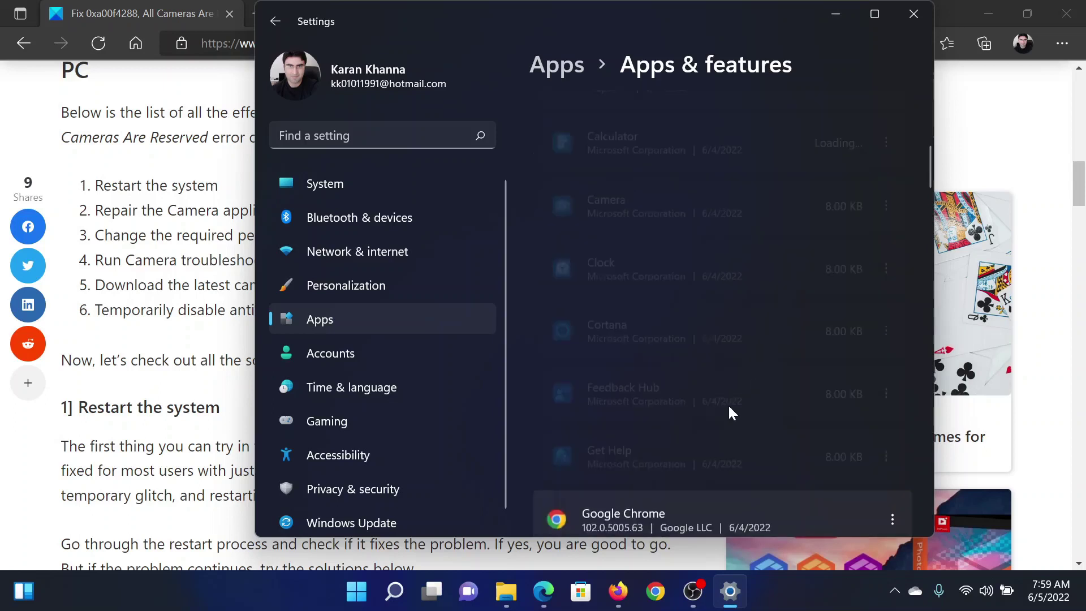
scroll(717, 361, up, 1)
scroll(712, 328, up, 1)
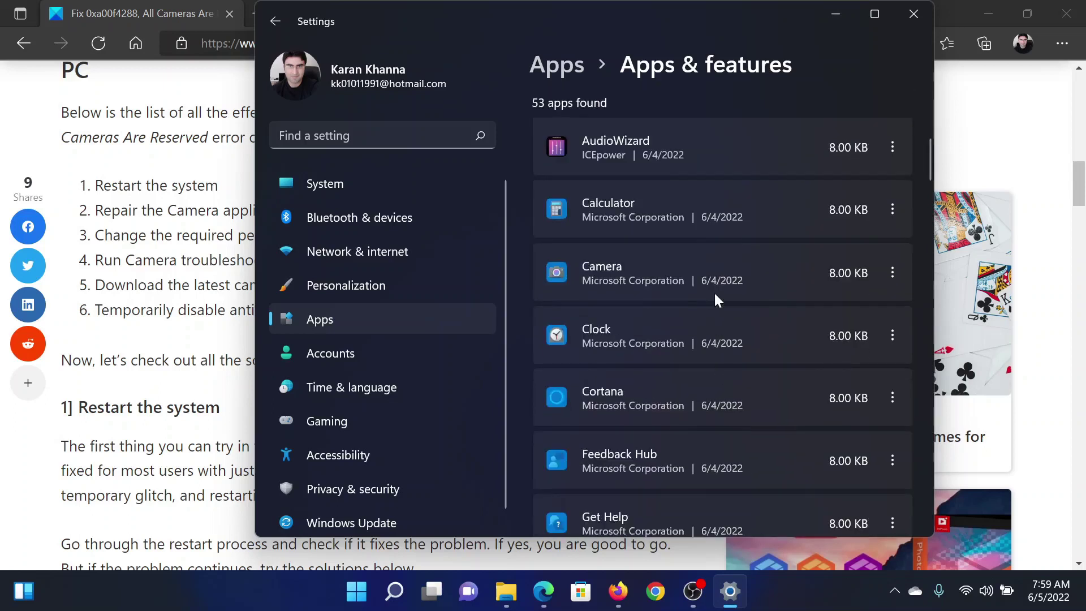
click(893, 272)
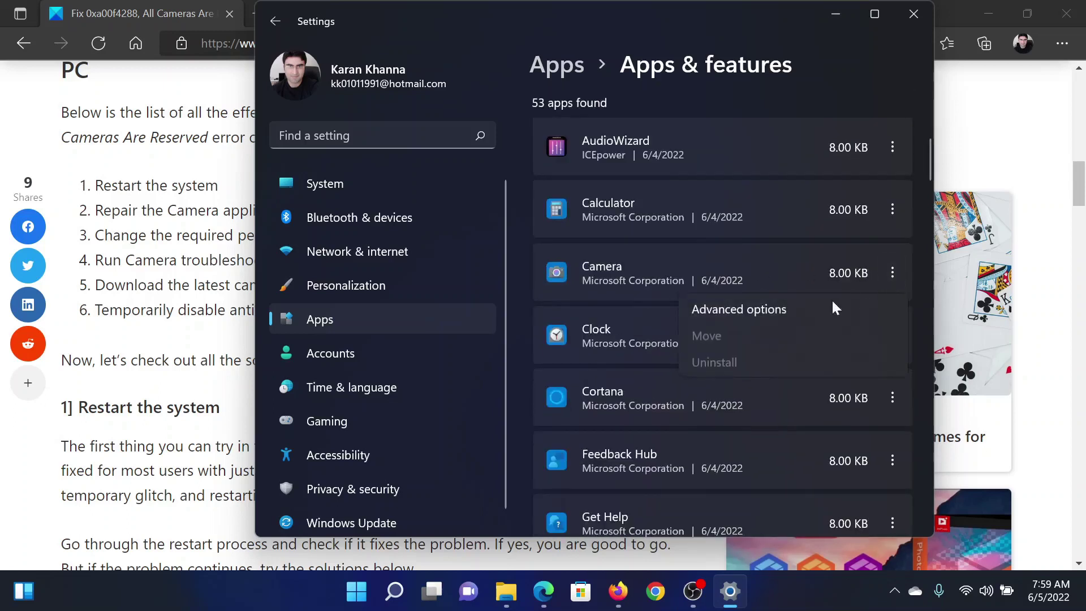
click(751, 314)
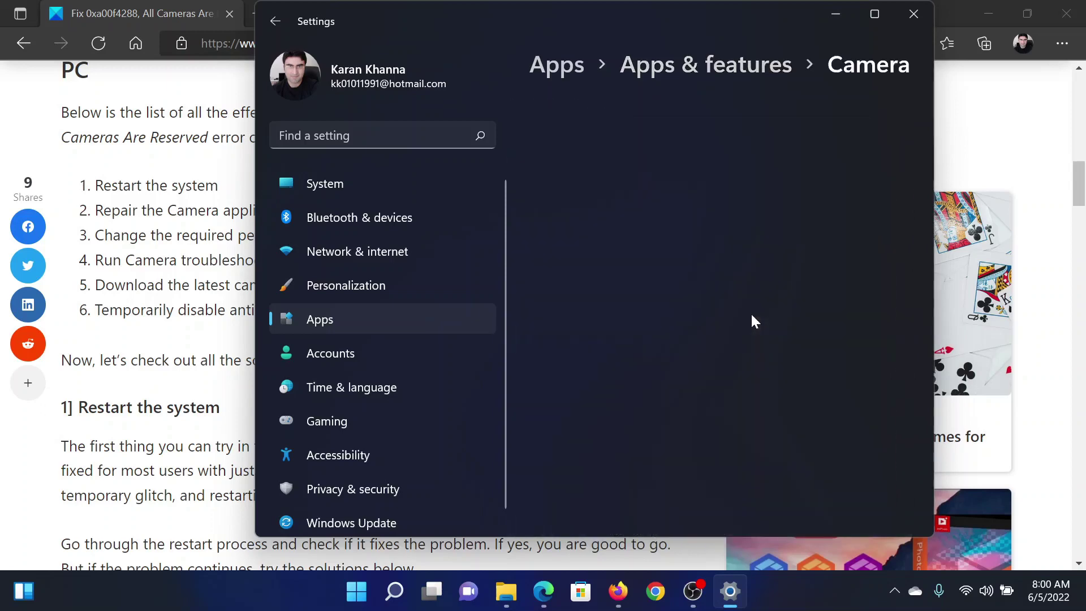
scroll(741, 329, down, 5)
scroll(713, 380, down, 5)
scroll(713, 381, down, 3)
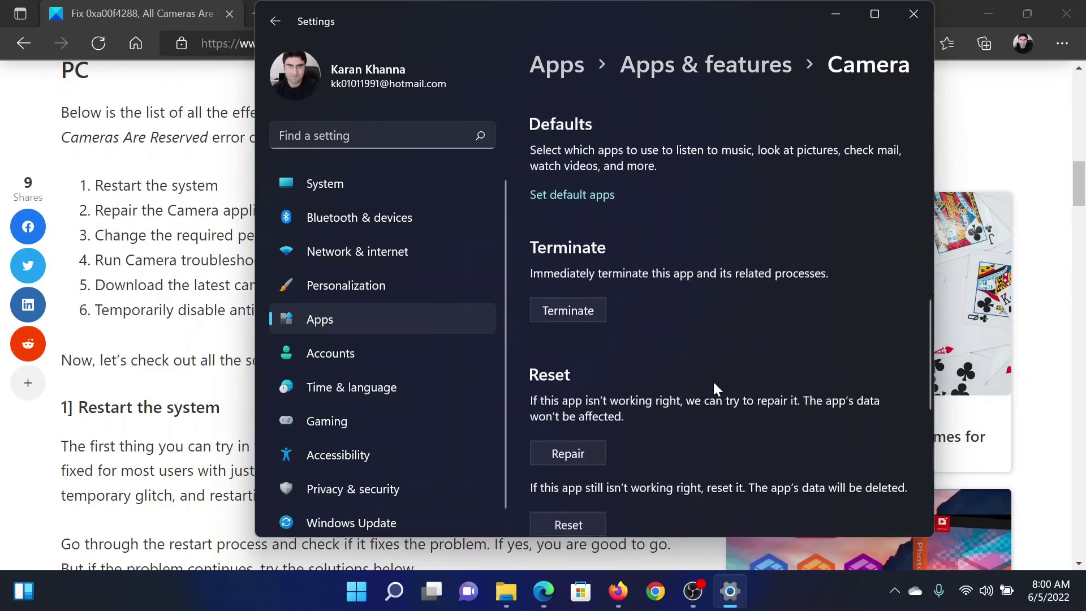
scroll(714, 382, down, 3)
scroll(714, 382, up, 2)
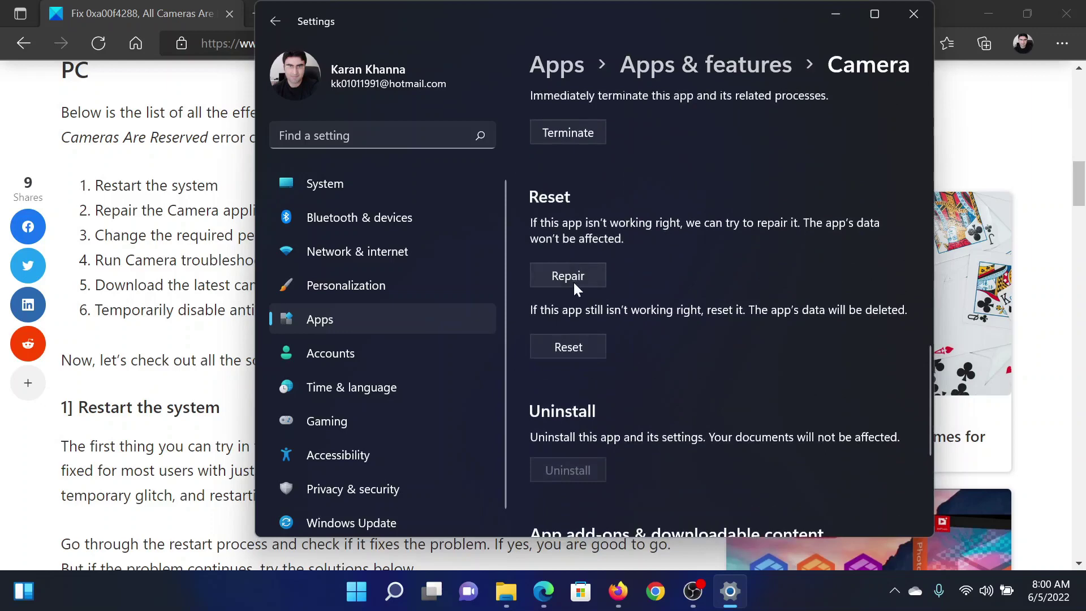
Step: Highlight the article's permissions fix, then view Privacy & security > Camera in Settings
key(alt+Tab)
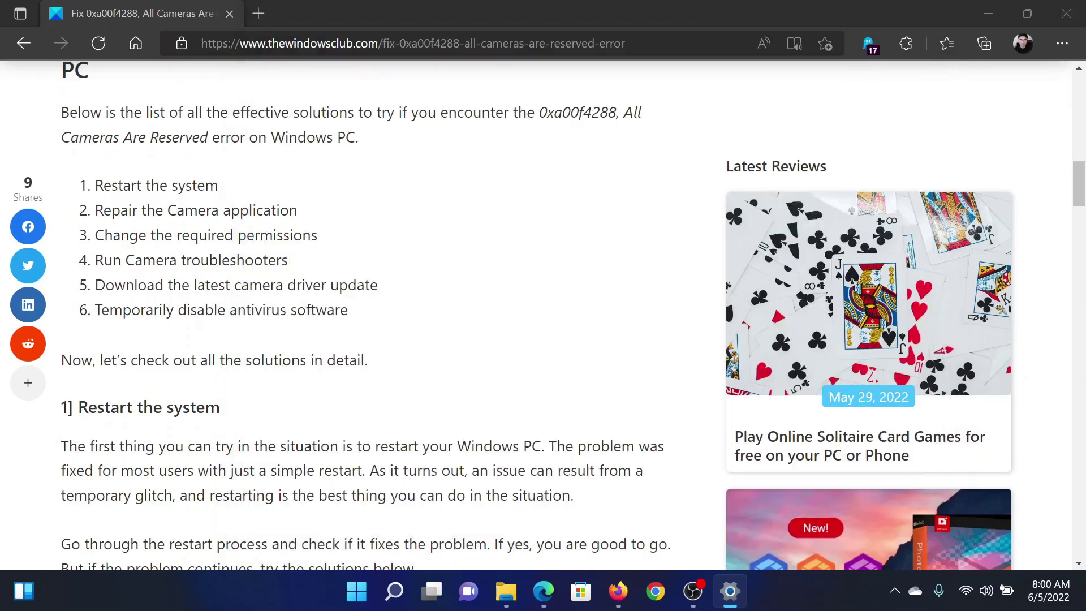
drag(129, 236, 213, 235)
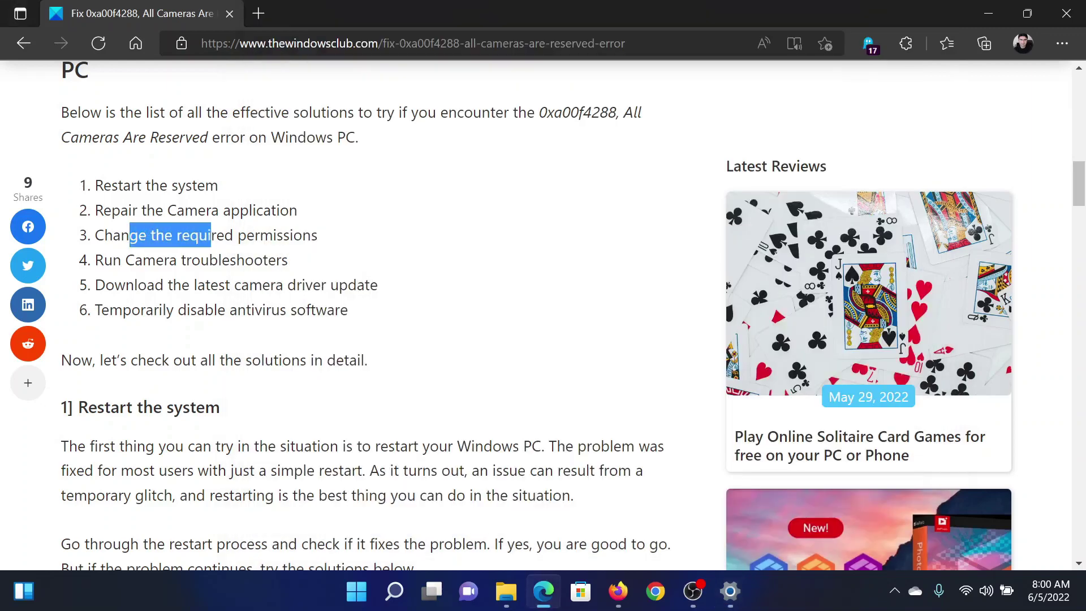
click(730, 592)
click(354, 486)
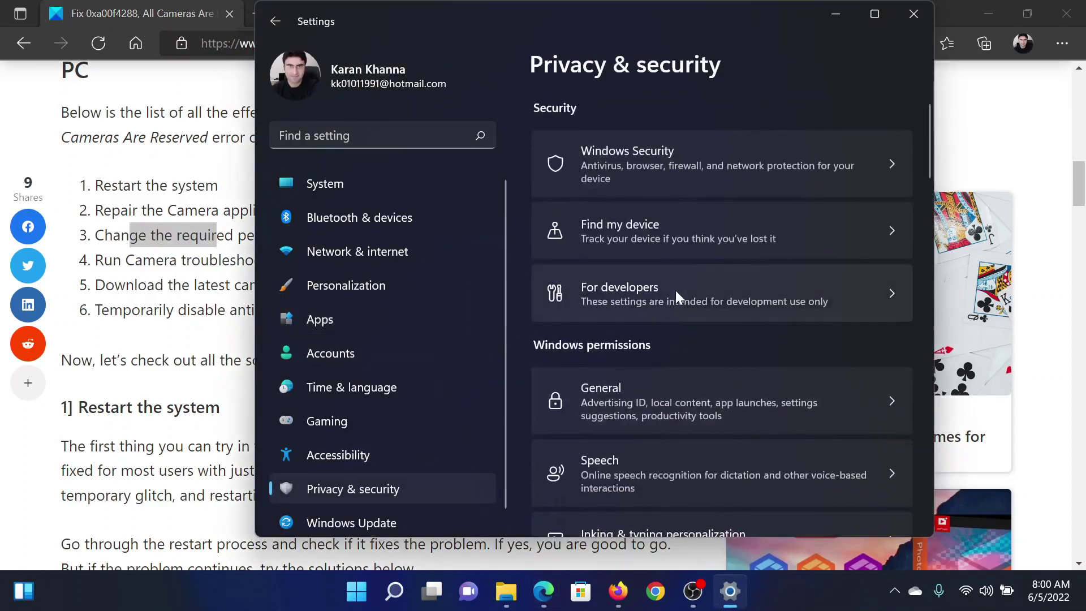
scroll(676, 292, down, 4)
scroll(676, 292, down, 3)
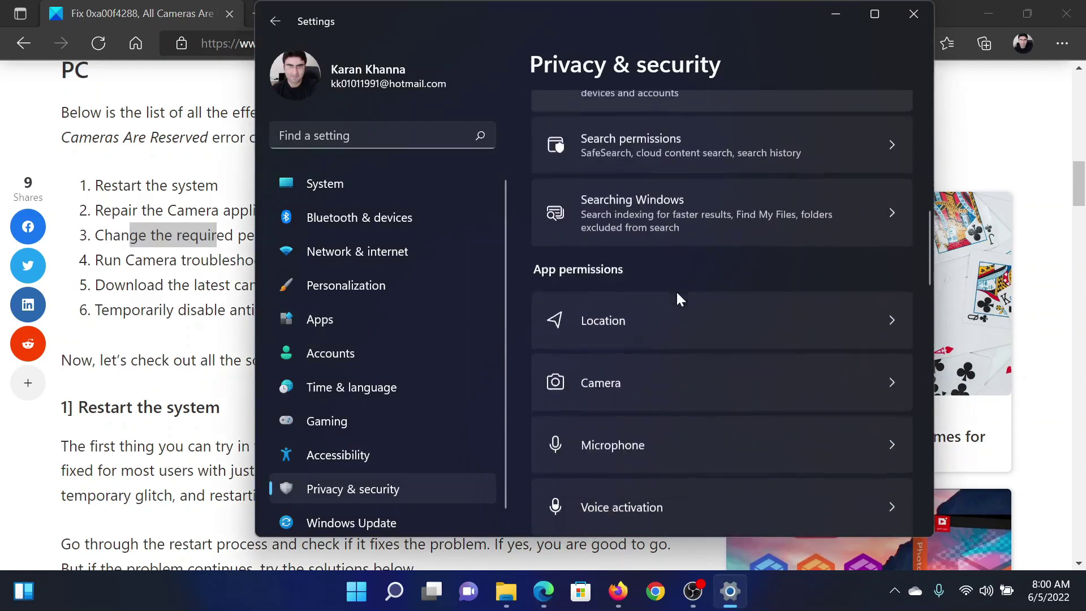
click(695, 393)
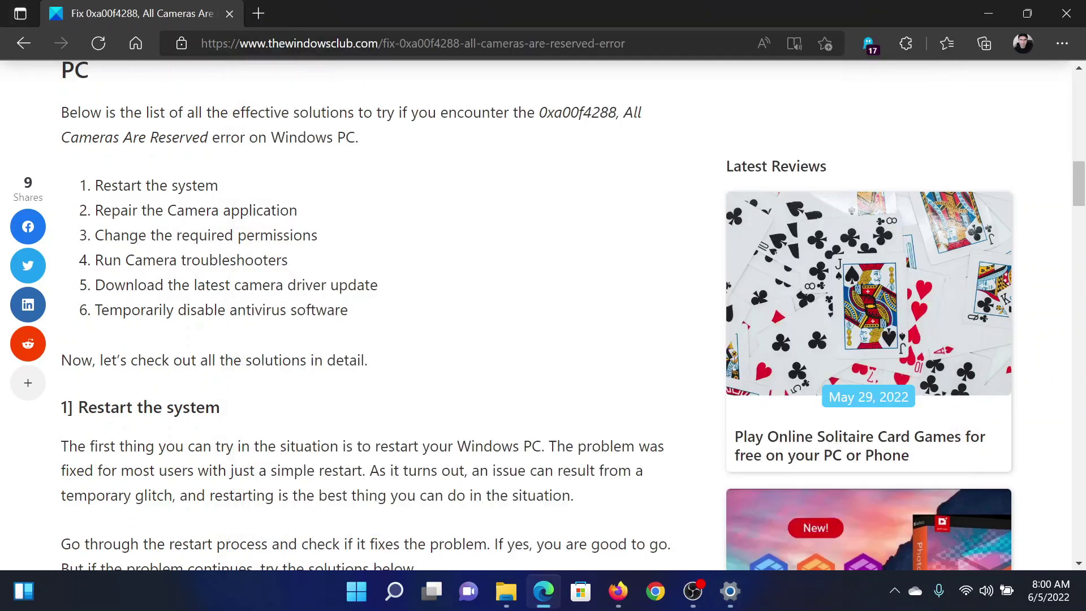
Step: Highlight the troubleshooter fix, then find Camera under System > Troubleshoot > Other troubleshooters
drag(95, 259, 270, 262)
click(731, 590)
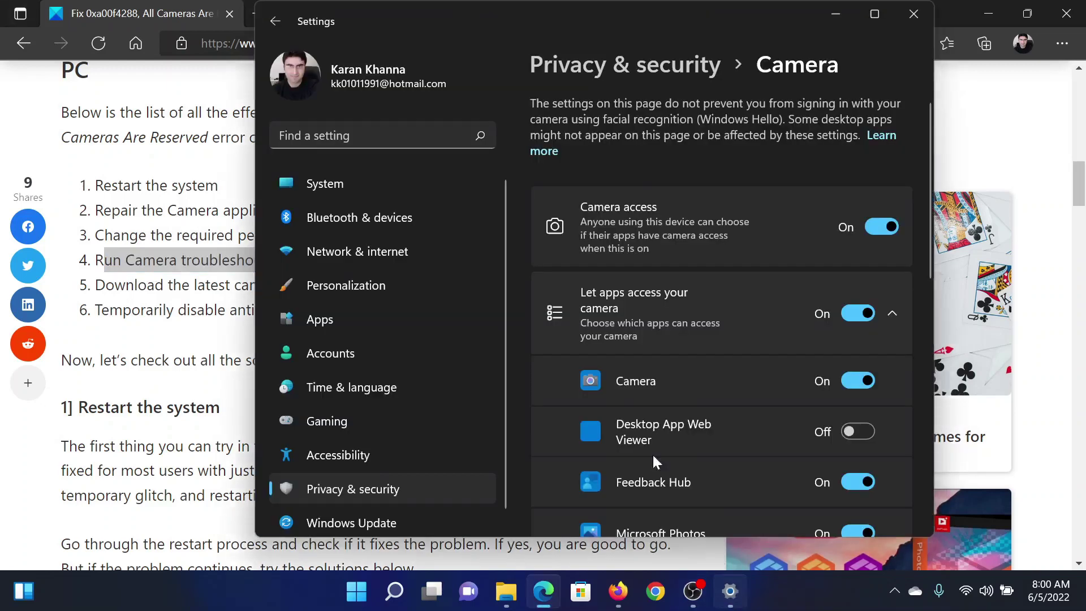
click(394, 182)
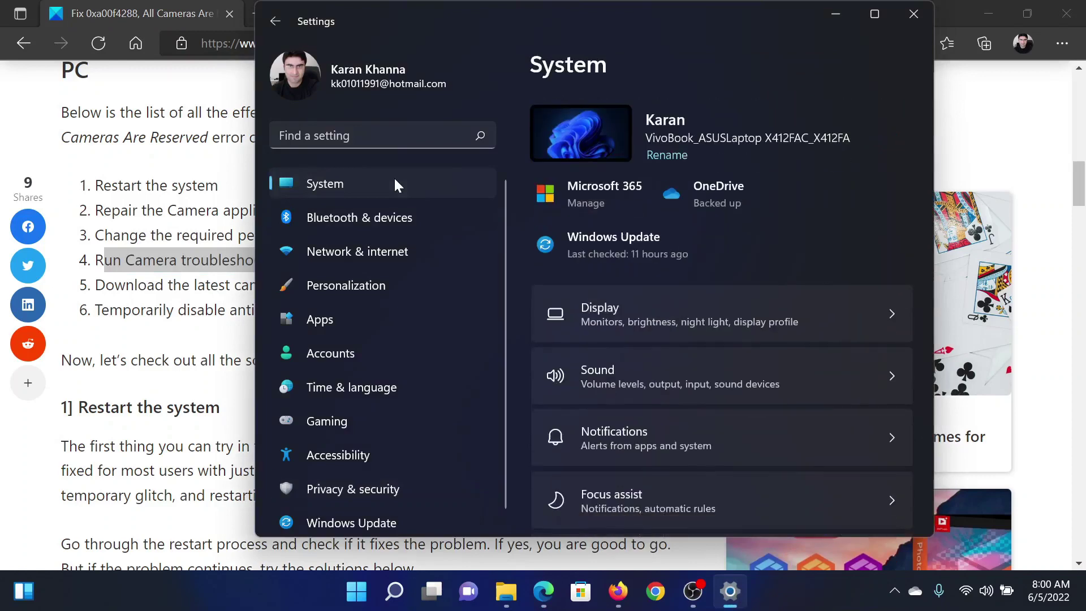
scroll(736, 412, down, 4)
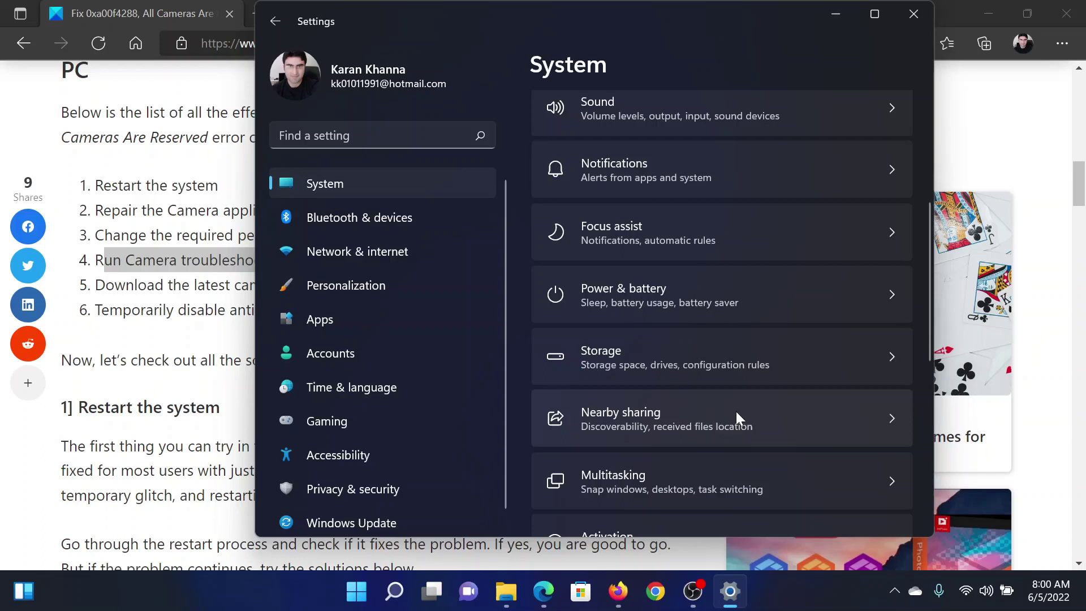
scroll(736, 411, down, 3)
scroll(736, 411, down, 2)
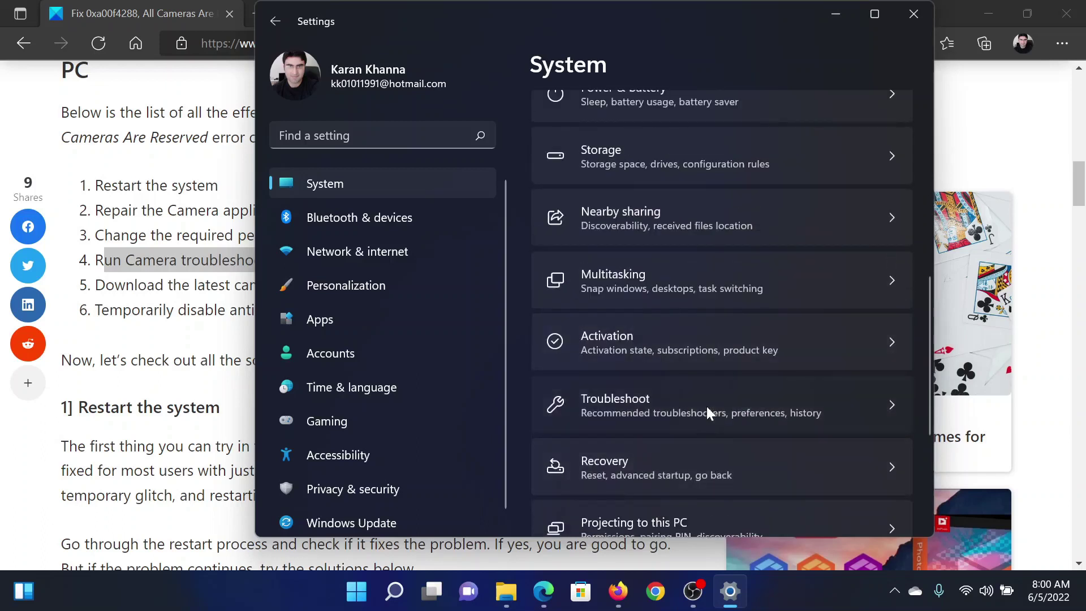
click(707, 407)
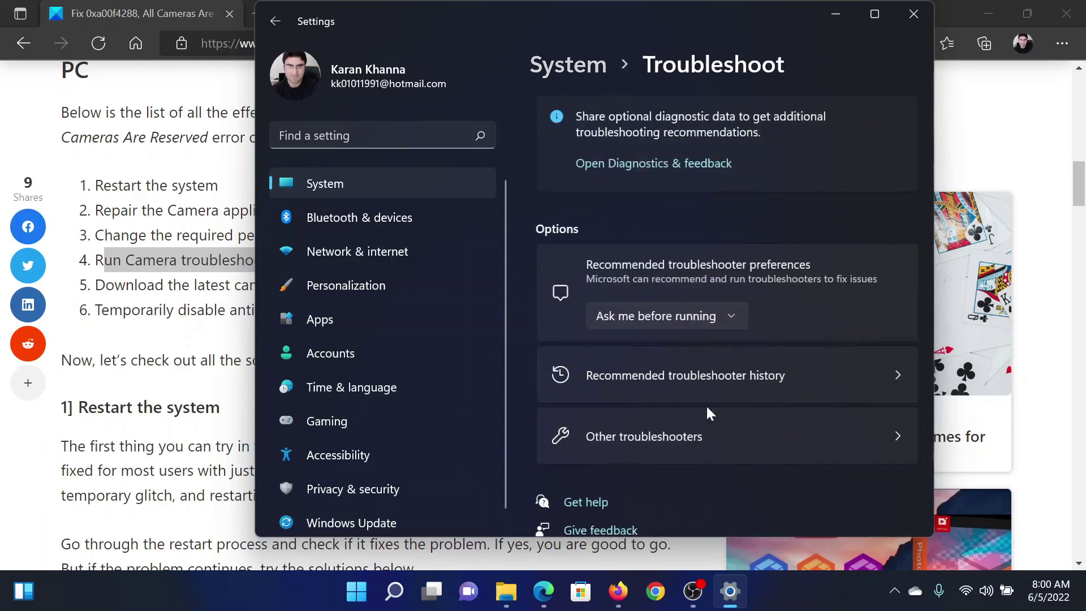
click(640, 442)
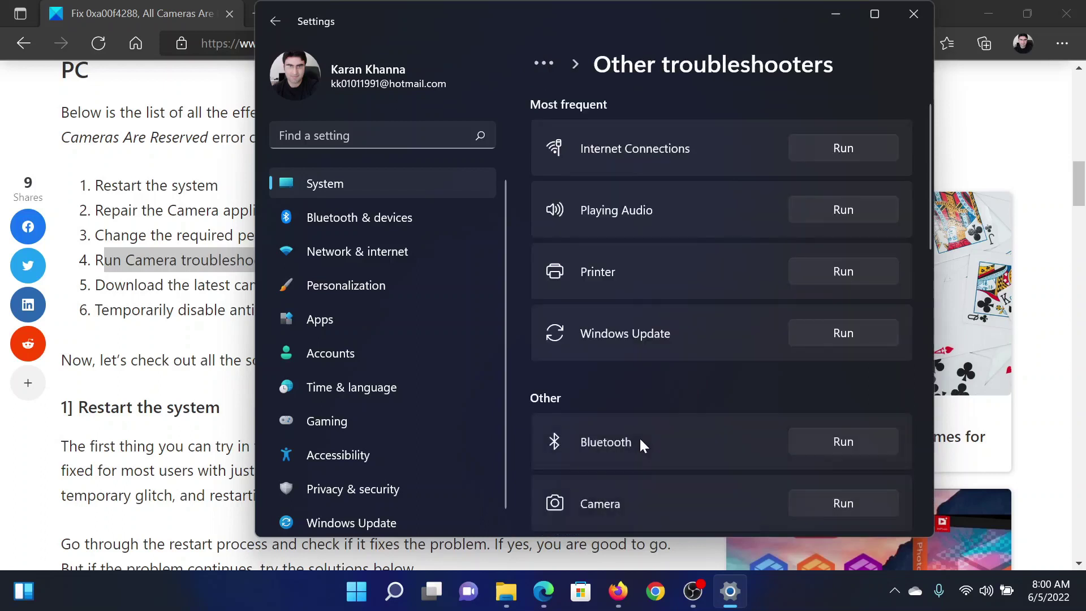
scroll(641, 394, down, 2)
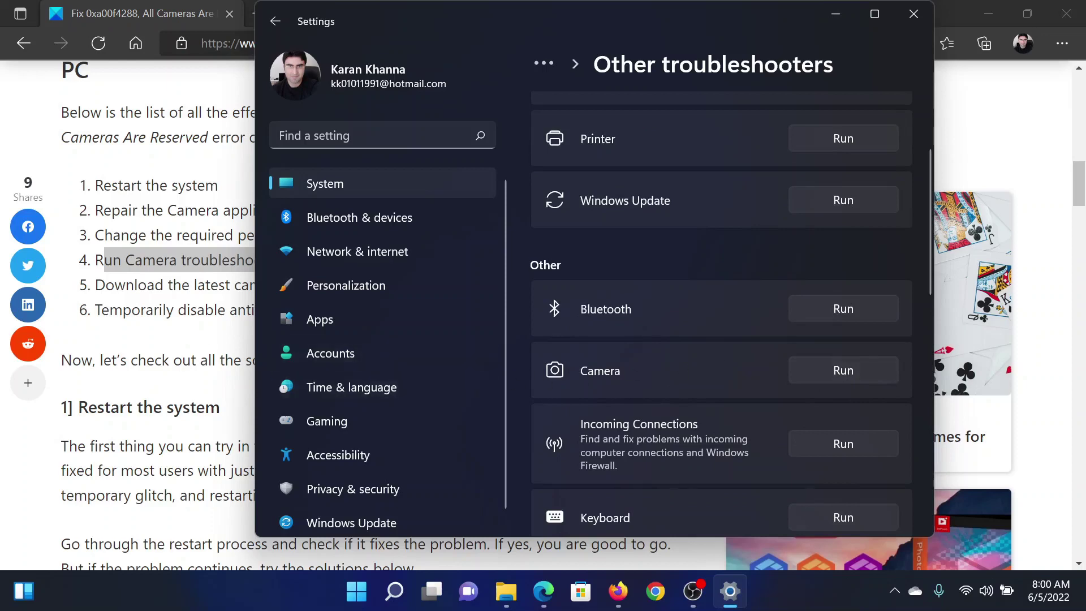
click(196, 336)
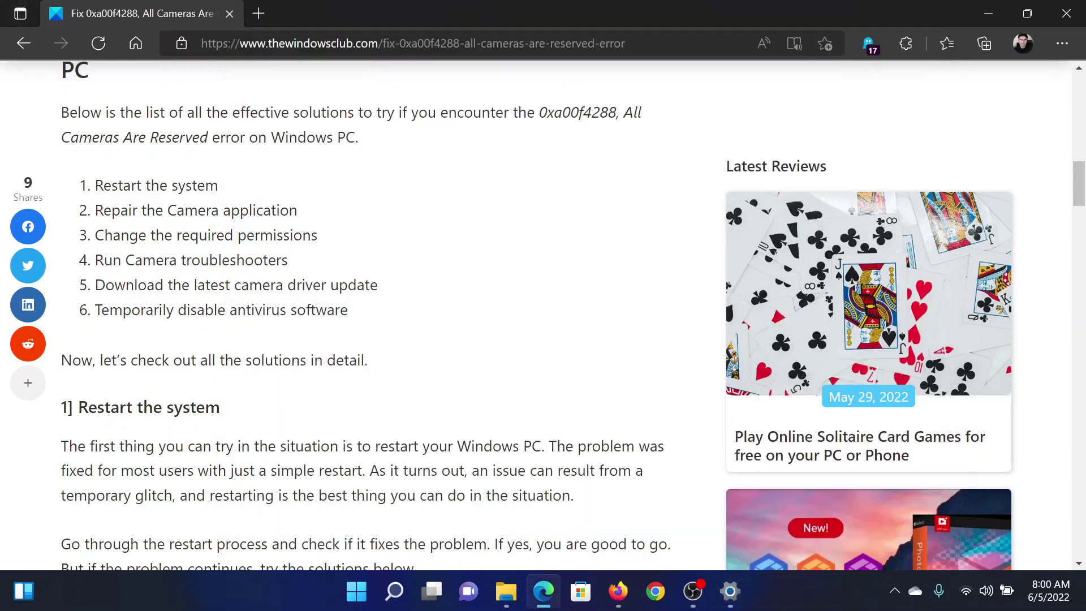
Step: Highlight the article's fifth fix, downloading the latest camera driver update
drag(115, 285, 365, 285)
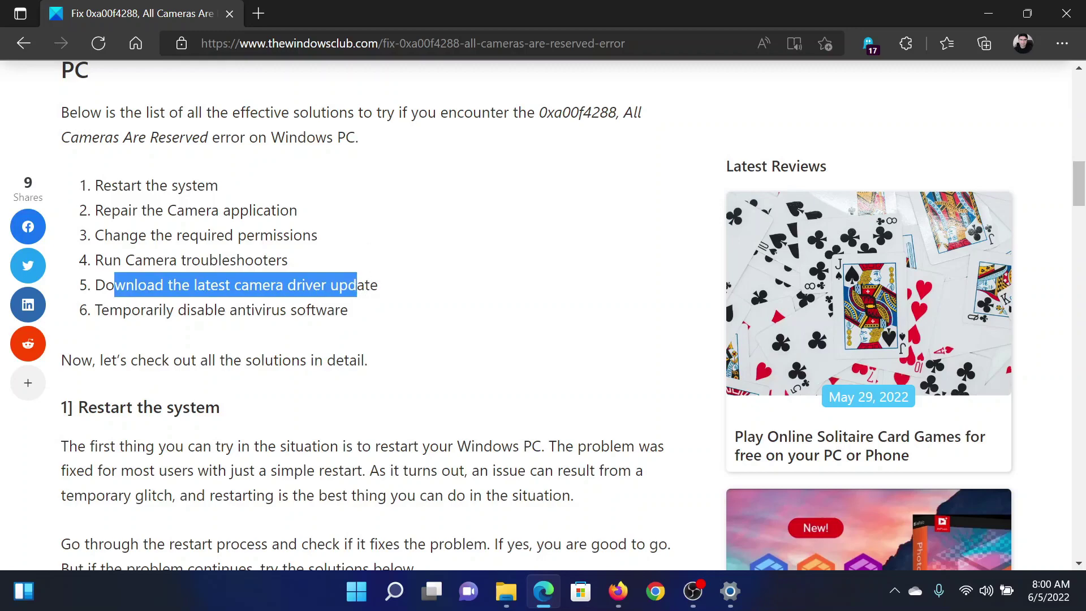
scroll(374, 314, up, 15)
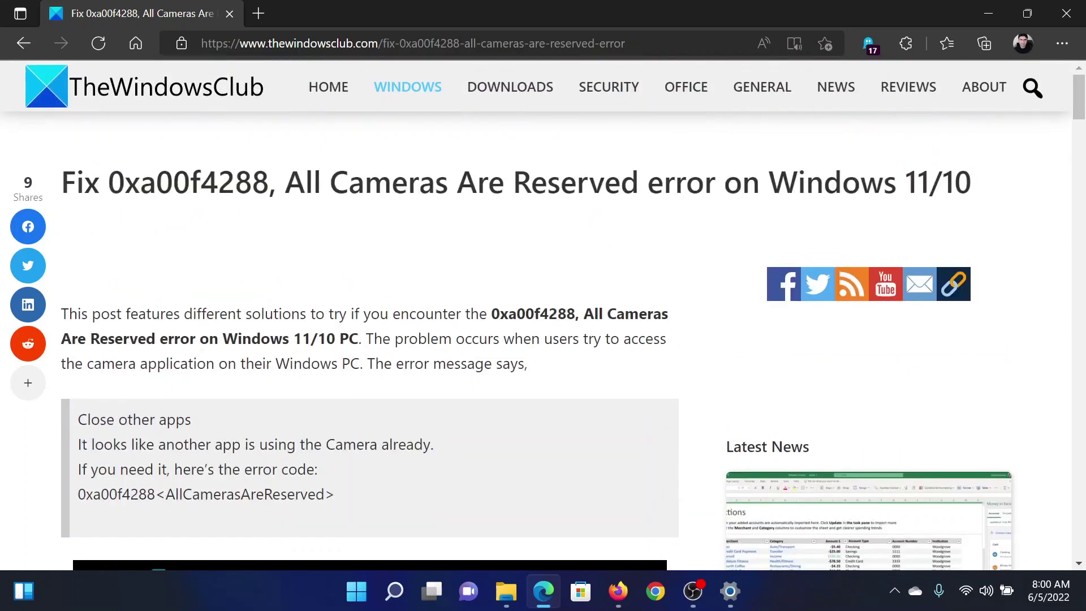